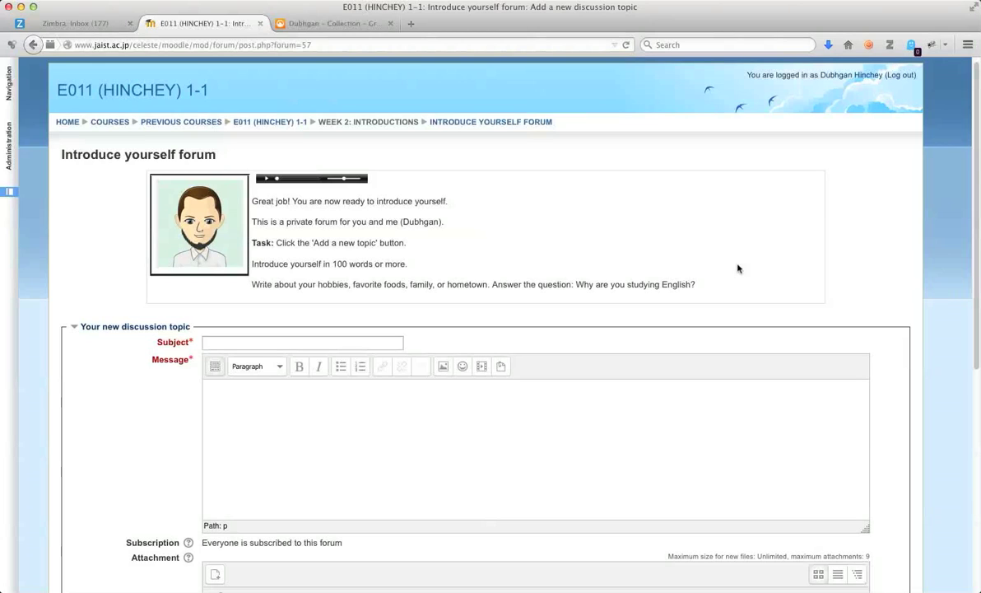
# Expand the editor toolbar to all rows, checking the Paragraph, Font family and Font size lists
pyautogui.moveTo(977, 162)
pyautogui.mouseDown()
pyautogui.moveTo(978, 150)
pyautogui.moveTo(971, 211)
pyautogui.moveTo(964, 160)
pyautogui.moveTo(959, 168)
pyautogui.mouseUp()
pyautogui.scroll(-2, 958, 168)
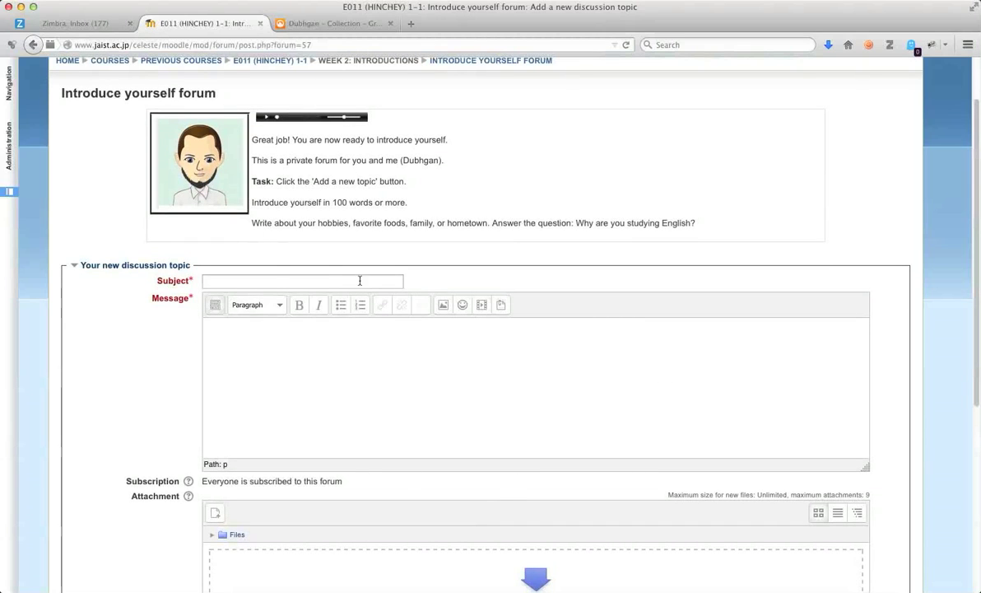
pyautogui.click(279, 306)
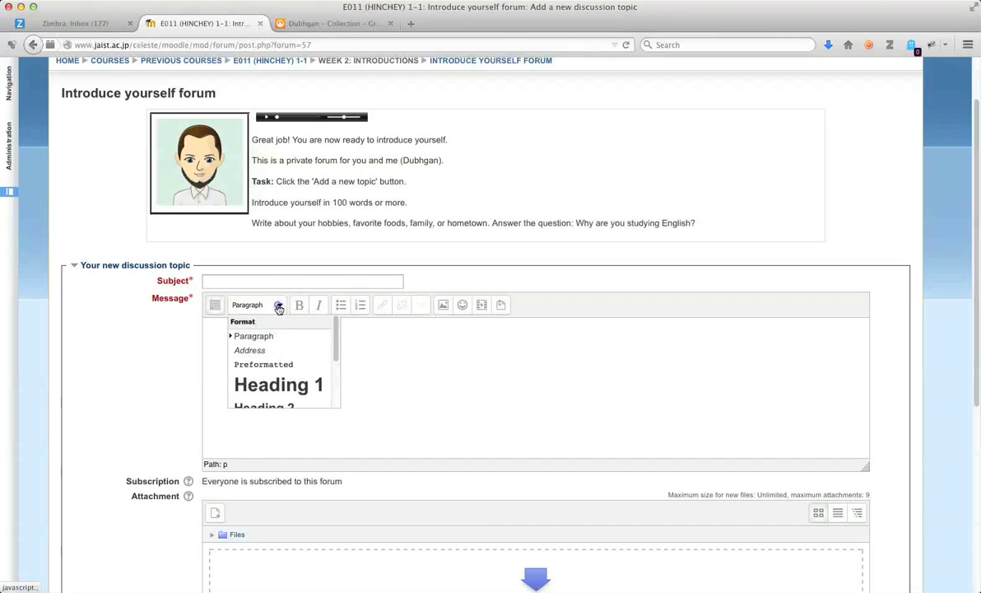
pyautogui.click(279, 307)
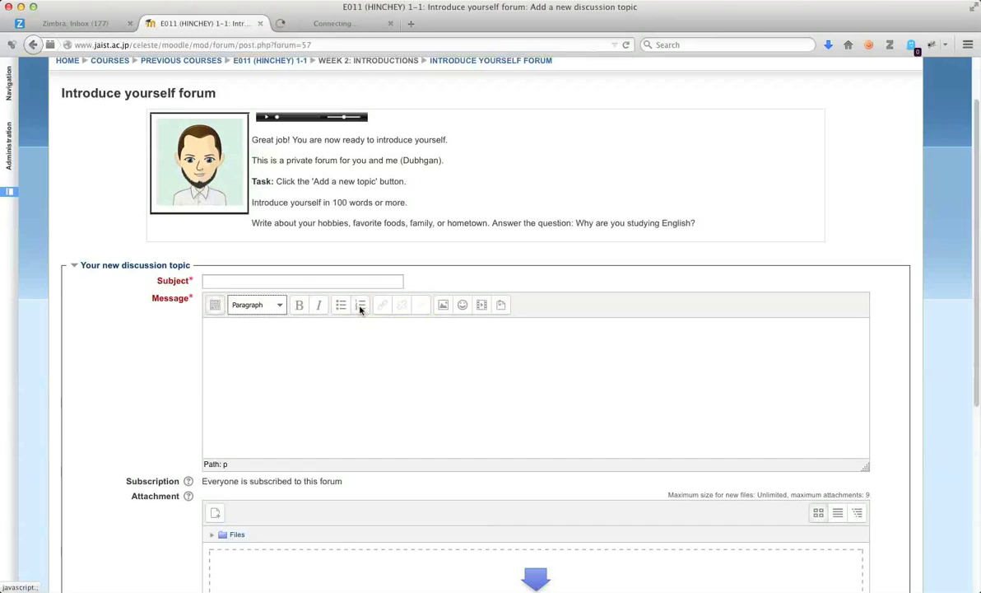
pyautogui.click(215, 305)
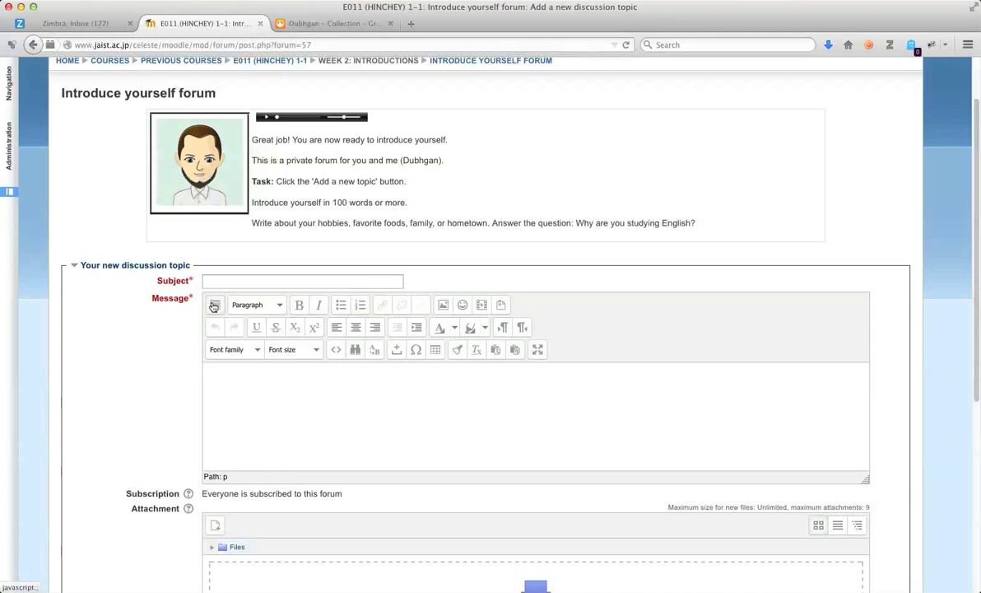
pyautogui.click(259, 352)
pyautogui.click(258, 351)
pyautogui.click(313, 351)
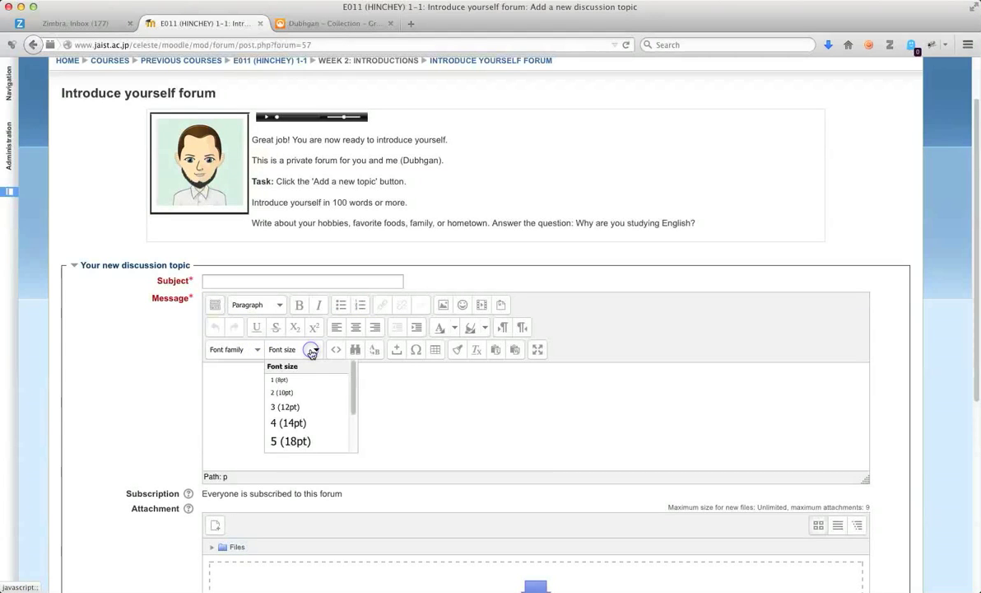
pyautogui.click(313, 351)
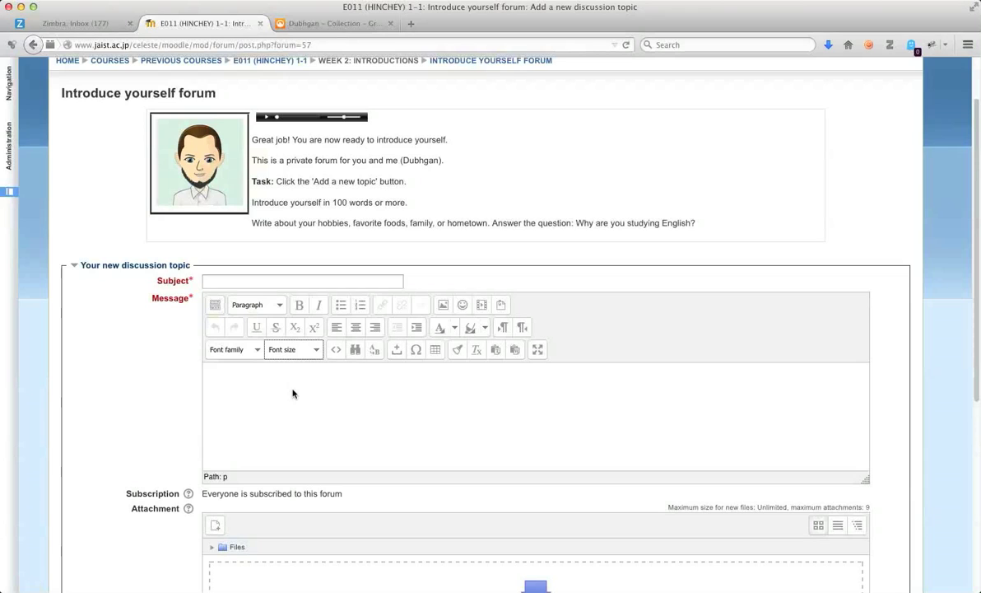
# Type a name greeting in the message body, then 'I like playing the Tin Whistle.'
pyautogui.click(220, 371)
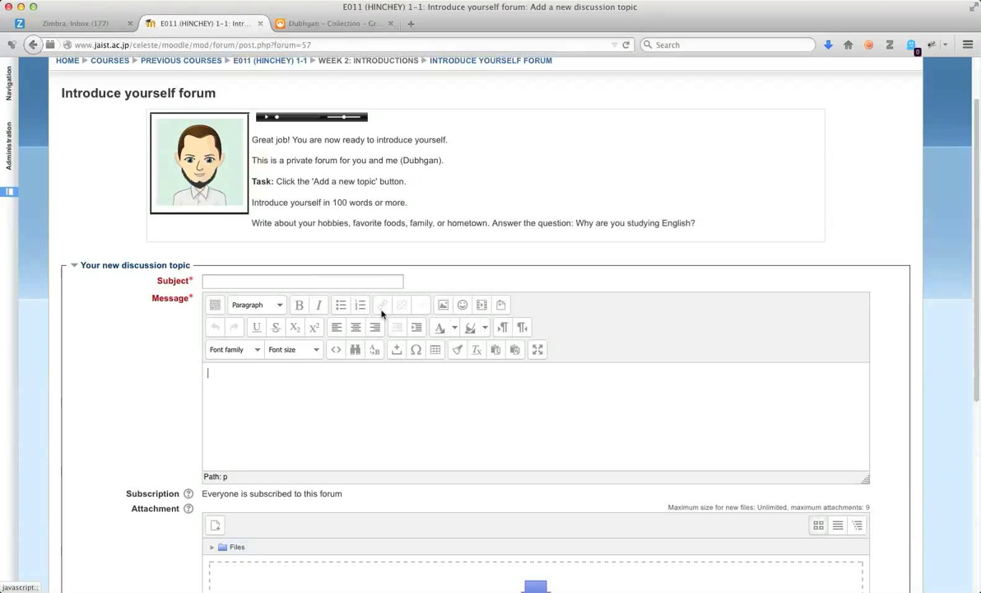
pyautogui.write('Hi my name')
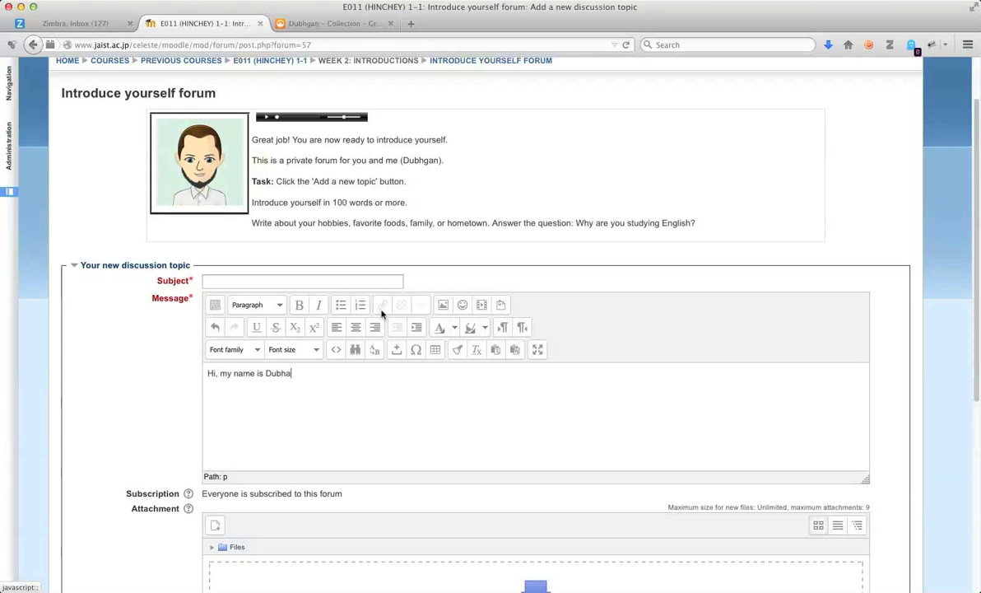
pyautogui.write('is Dubhgan. he t')
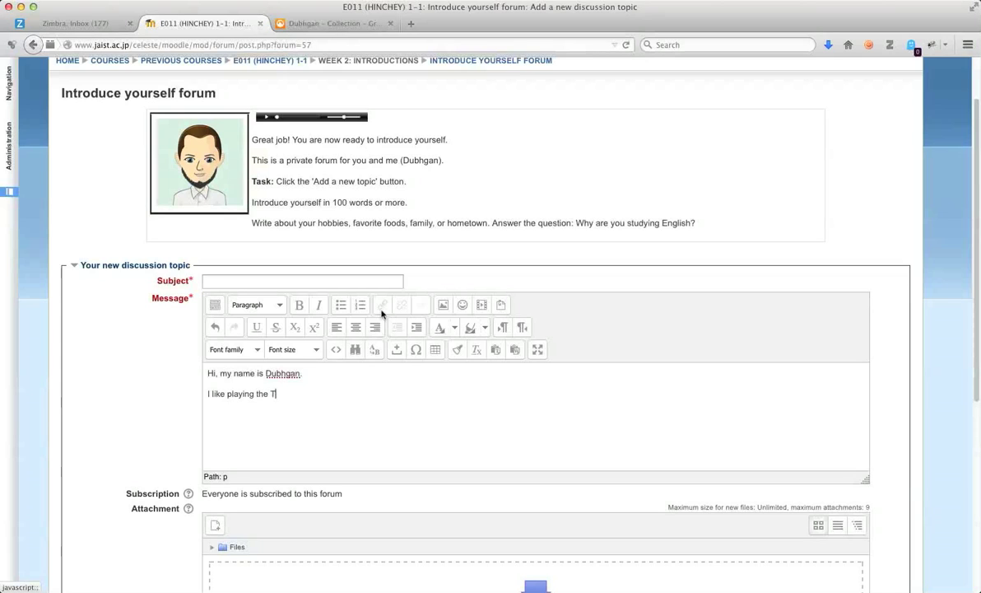
pyautogui.write('ein Whistle.')
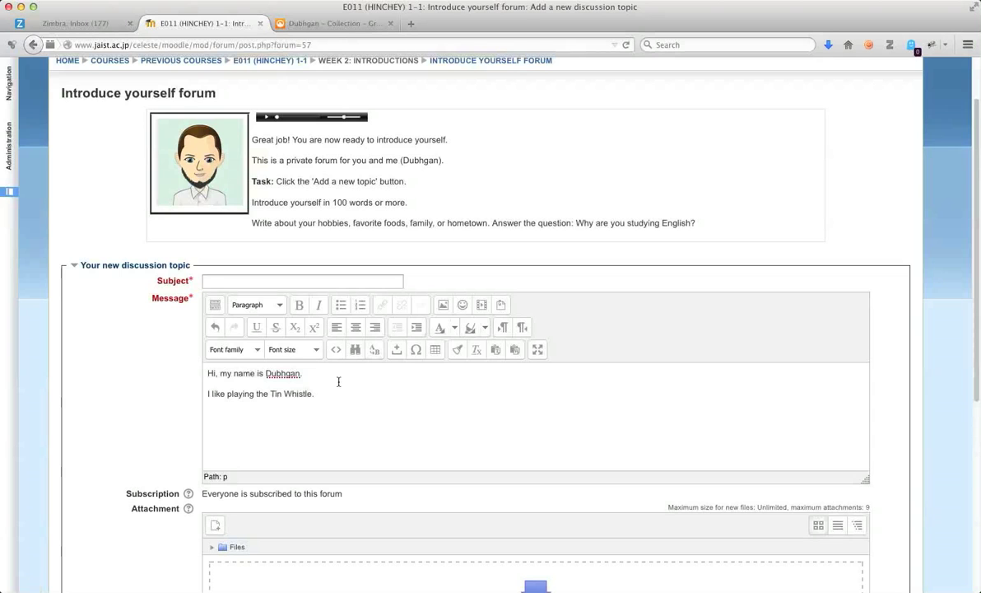
# In a new tab, search Wikipedia for 'tin whistle' to open the Tin whistle article
pyautogui.click(410, 23)
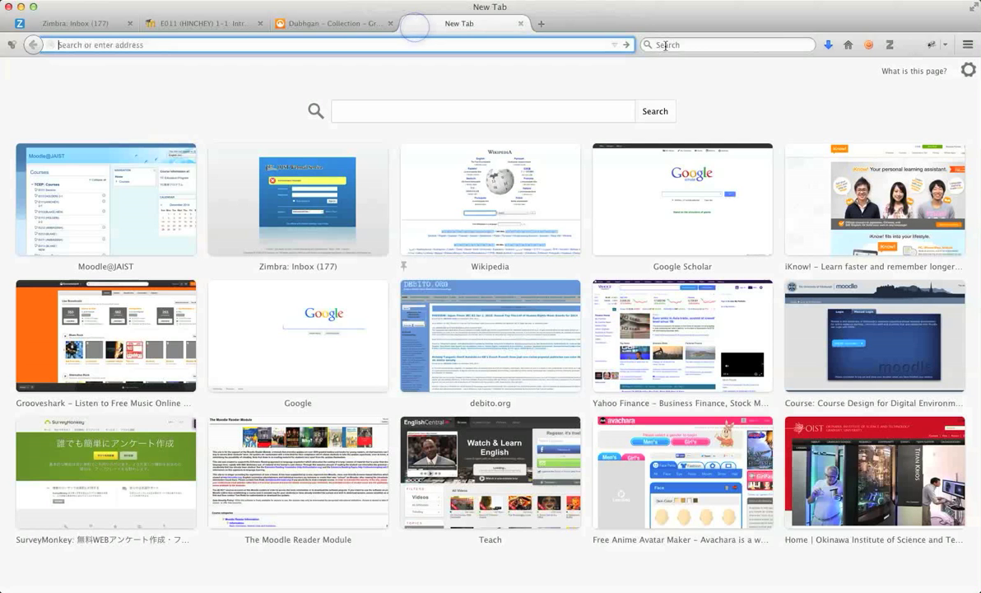
pyautogui.click(691, 44)
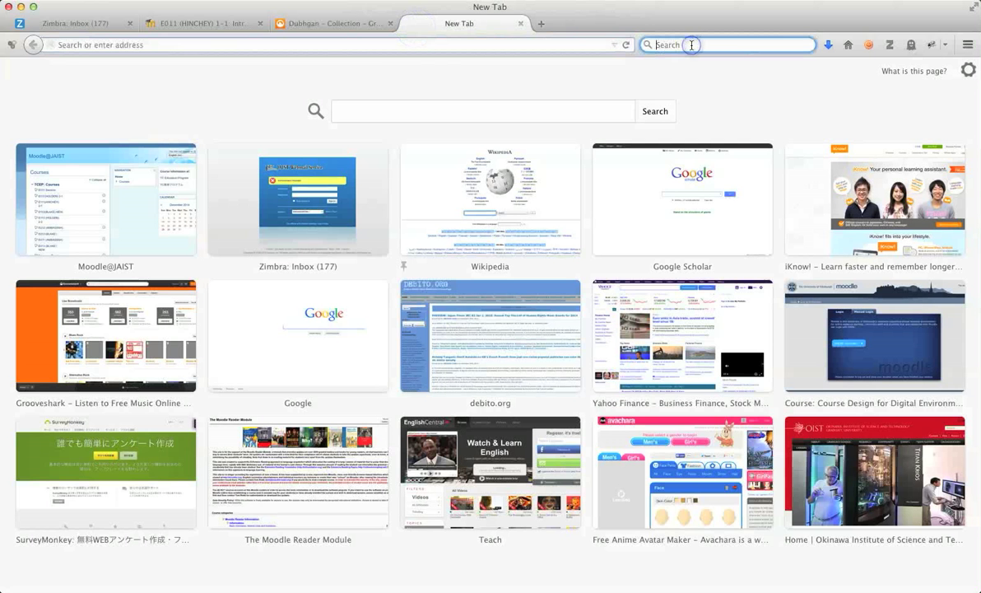
pyautogui.click(497, 217)
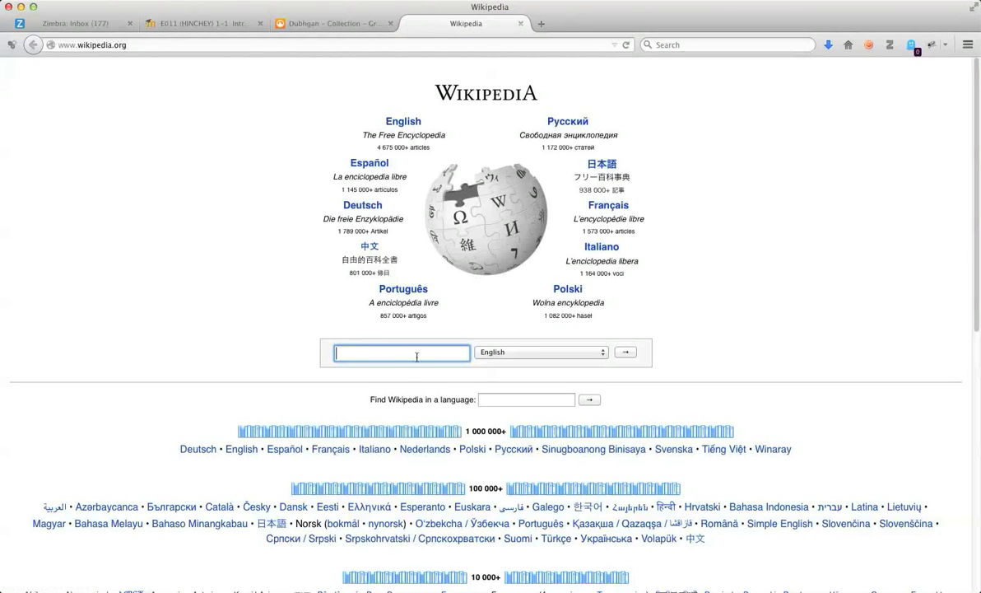
pyautogui.click(398, 352)
pyautogui.write('tin whi')
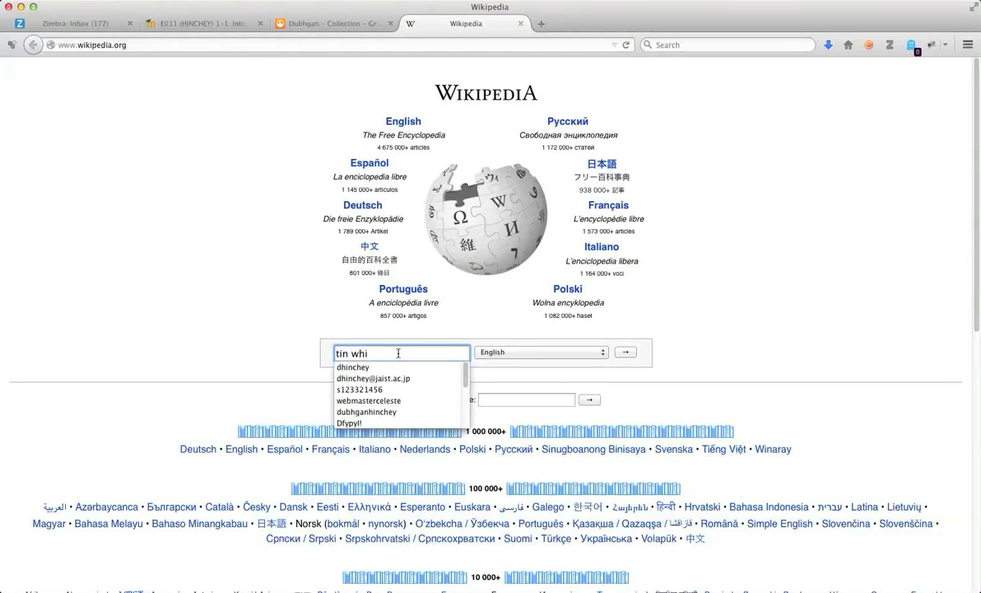
pyautogui.write('stle')
pyautogui.press('Return')
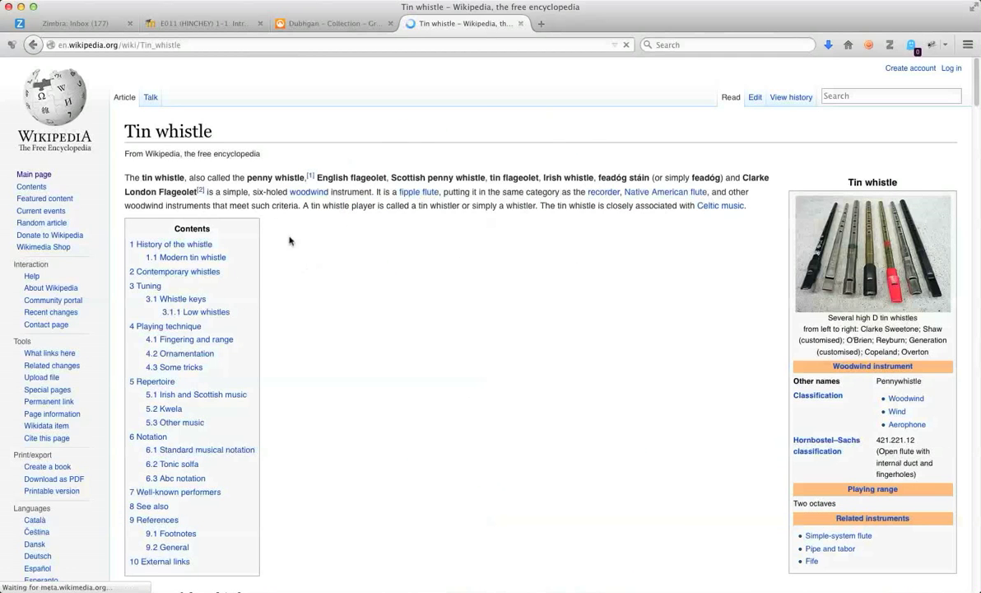
# Copy the Tin whistle article's URL from the address bar
pyautogui.click(111, 45)
pyautogui.rightClick(113, 44)
pyautogui.click(151, 85)
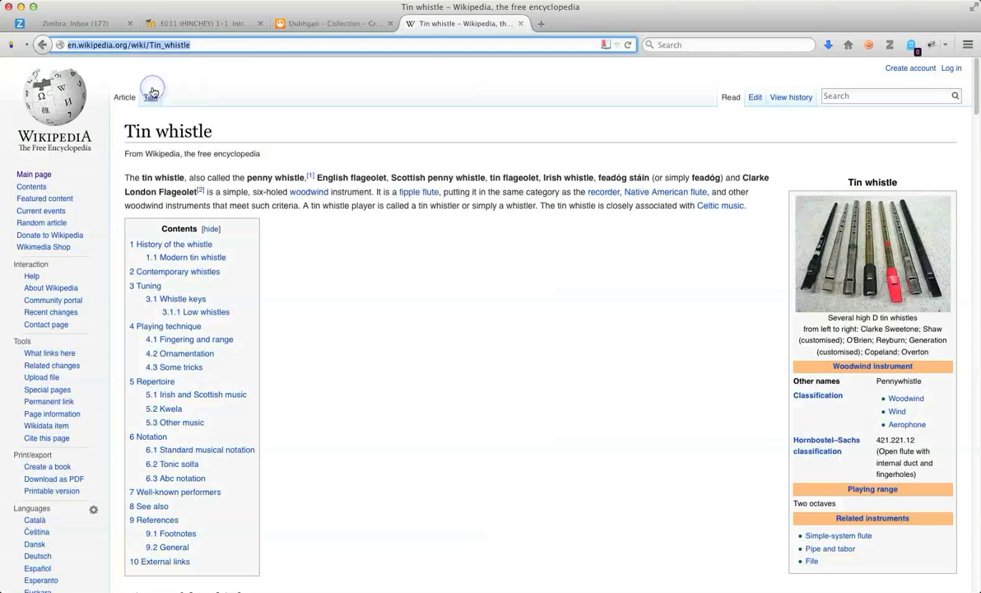
# Add a third line 'Link to Wikipedia: ' with the pasted Tin whistle URL, then select the URL
pyautogui.click(206, 25)
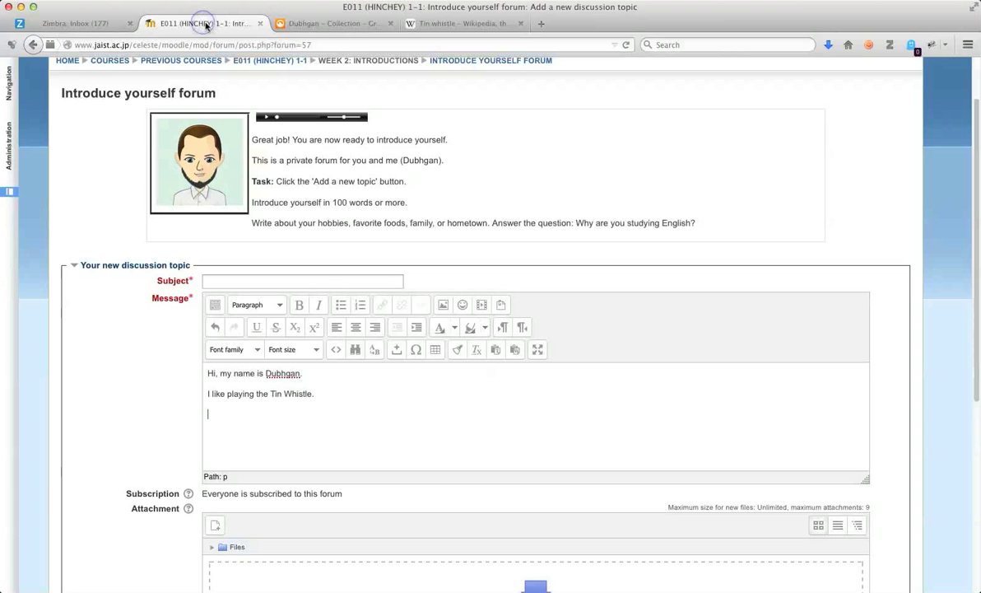
pyautogui.click(212, 414)
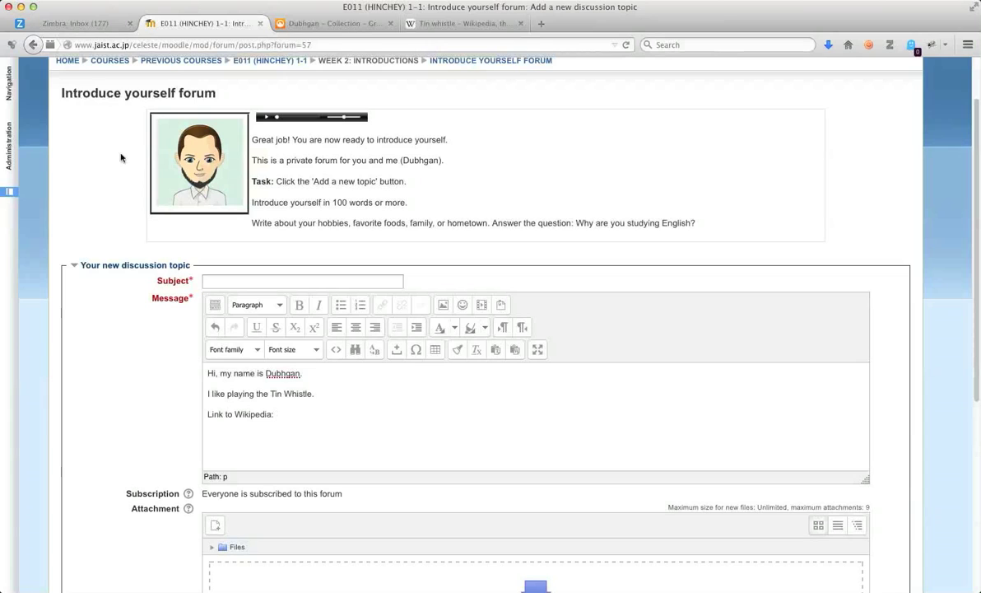
pyautogui.click(66, 0)
pyautogui.click(87, 59)
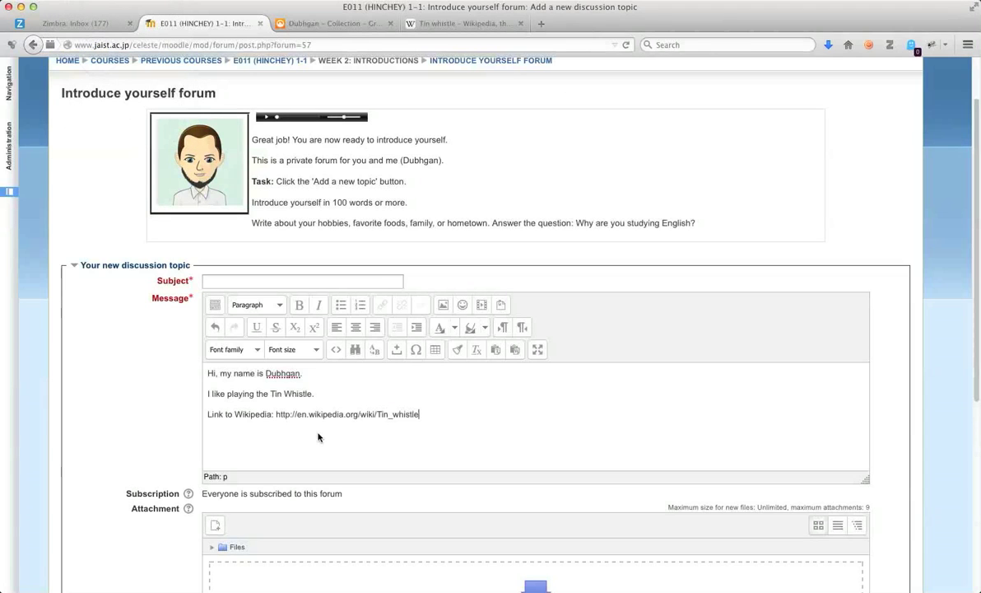
pyautogui.moveTo(434, 415); pyautogui.dragTo(275, 416)
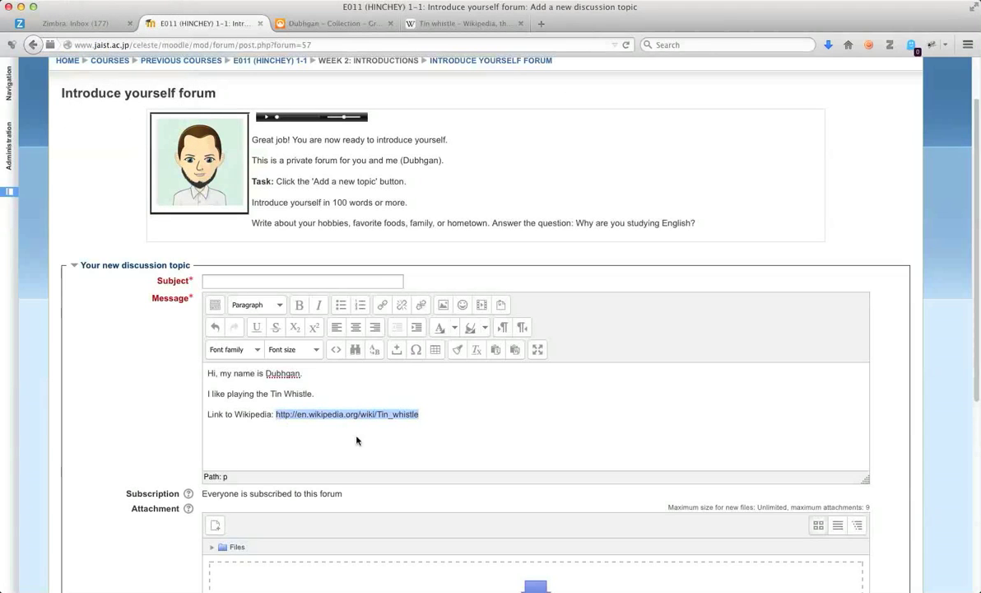
# Link the selected address to the Tin whistle URL with target 'Open in new window (_blank)'
pyautogui.click(384, 306)
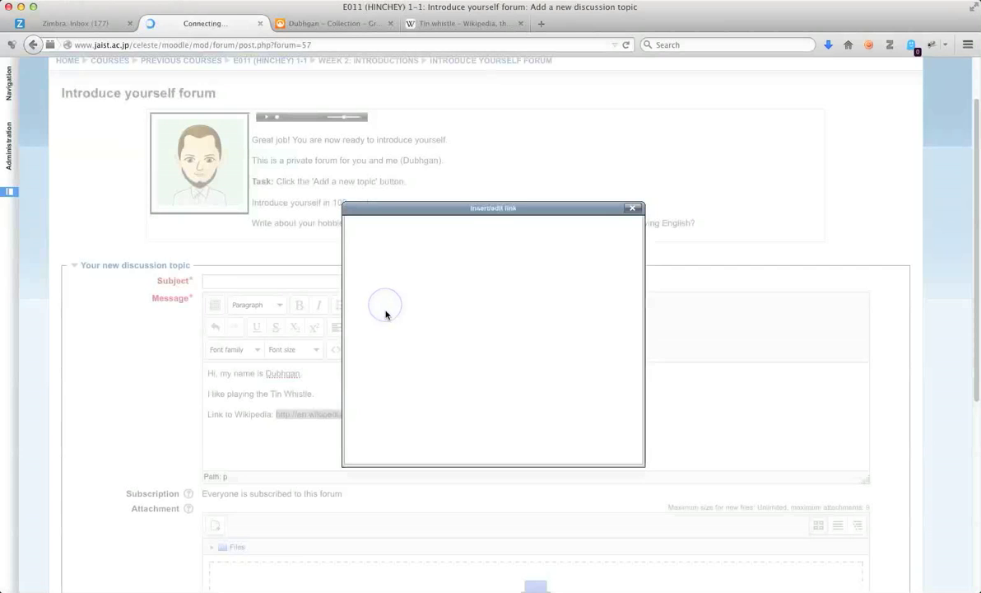
pyautogui.rightClick(414, 255)
pyautogui.click(438, 306)
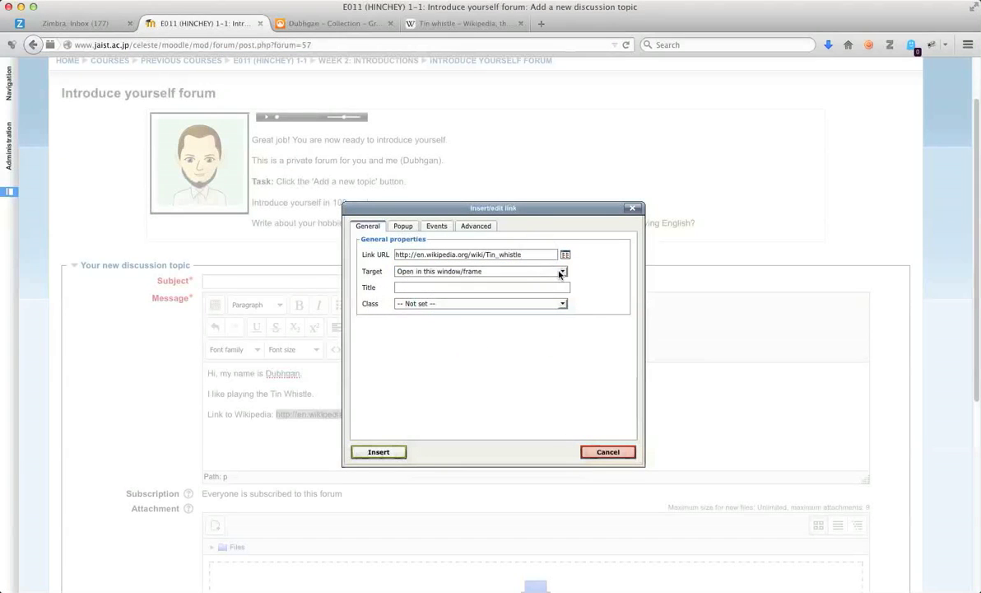
pyautogui.click(561, 271)
pyautogui.click(465, 292)
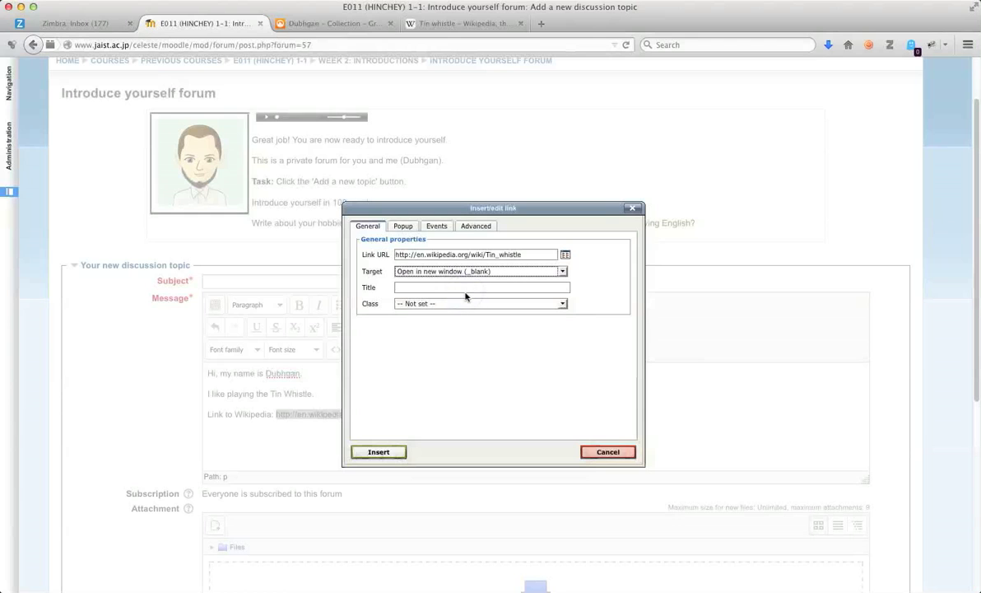
pyautogui.click(379, 452)
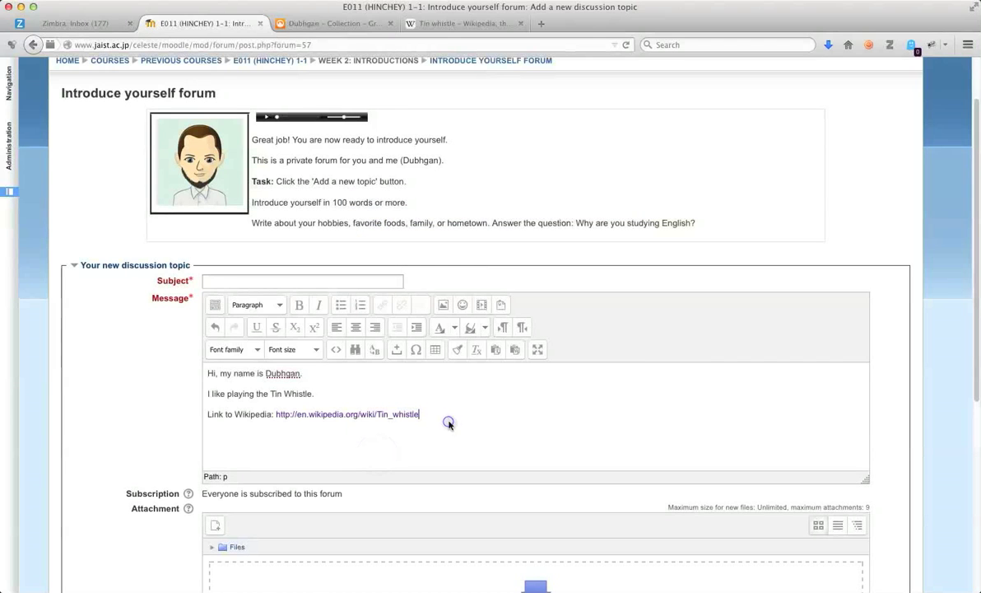
pyautogui.click(324, 449)
# From Insert/edit image, search the Wikimedia repository for 'Tin Whistle'
pyautogui.click(443, 306)
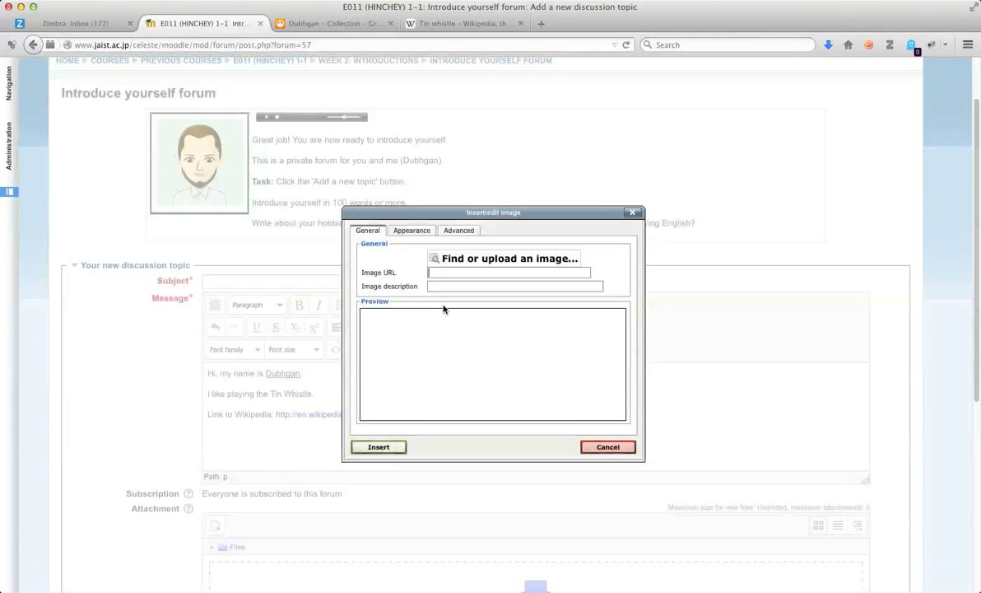
pyautogui.click(446, 259)
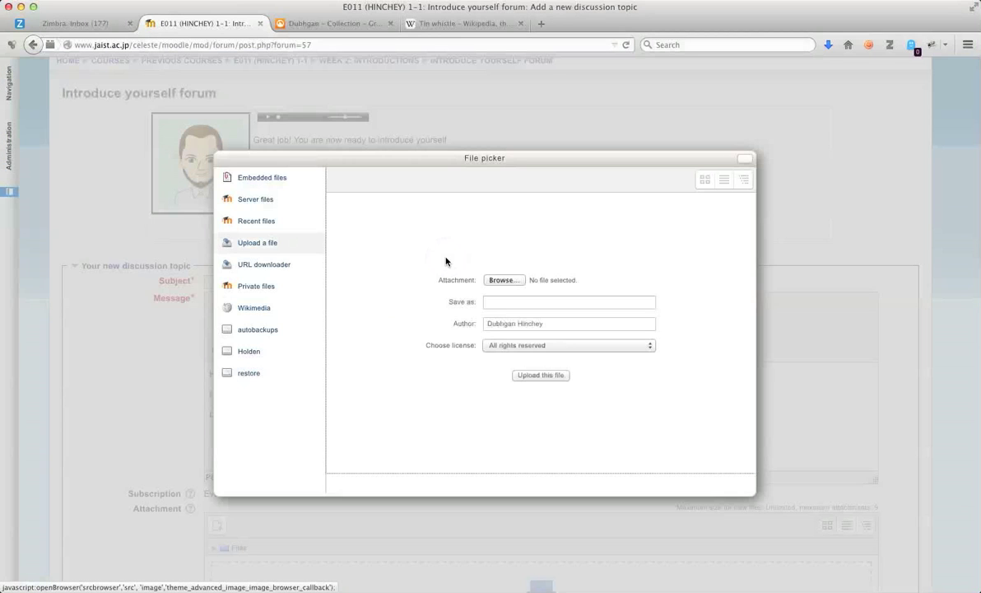
pyautogui.click(255, 308)
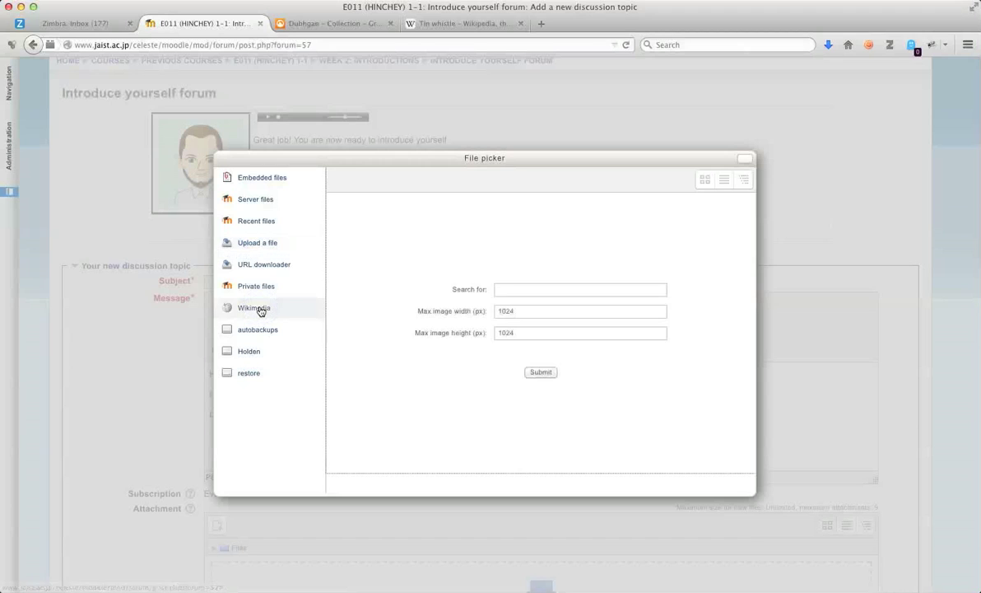
pyautogui.click(519, 288)
pyautogui.write('T')
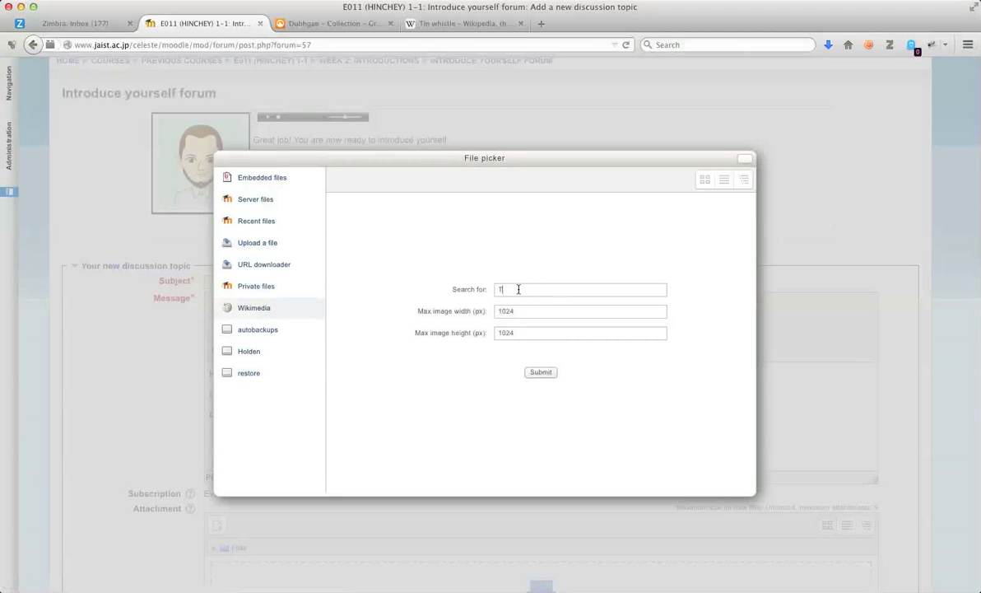
pyautogui.write('in Whistle')
pyautogui.press('Return')
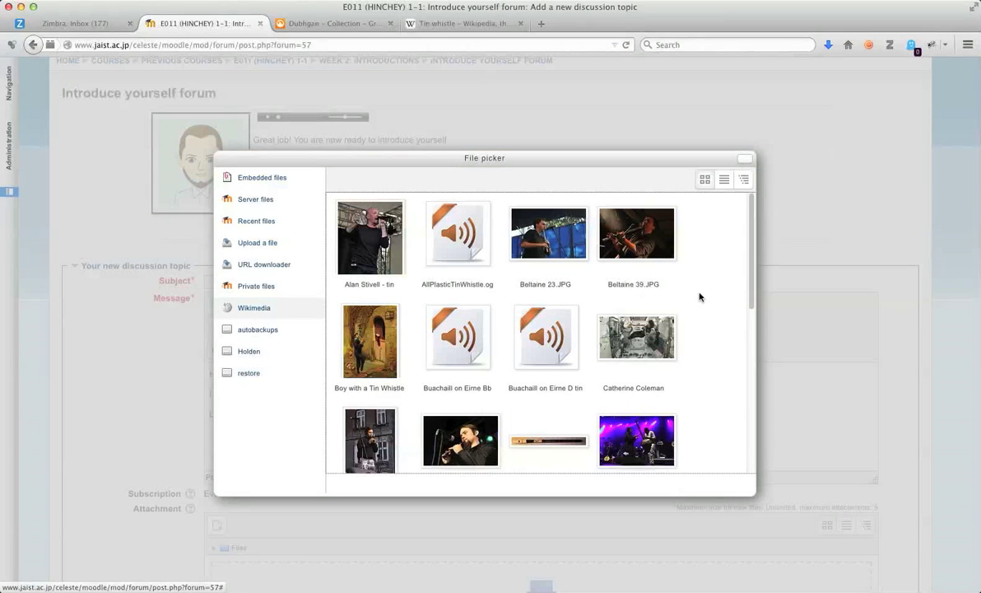
# Select Tin Whistle.JPG and insert it into the message without an image description
pyautogui.moveTo(752, 270); pyautogui.dragTo(749, 395)
pyautogui.click(650, 367)
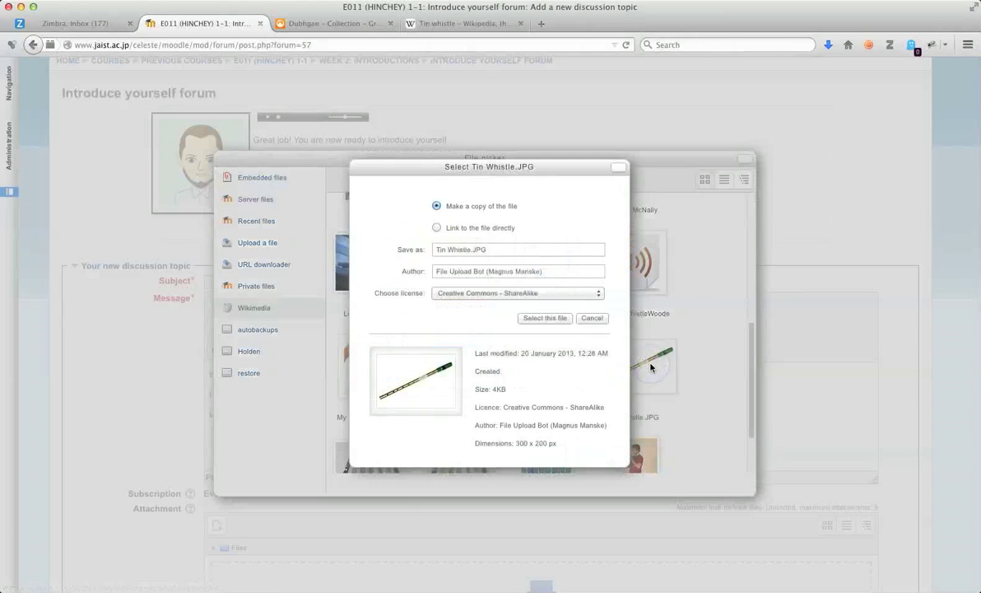
pyautogui.click(544, 319)
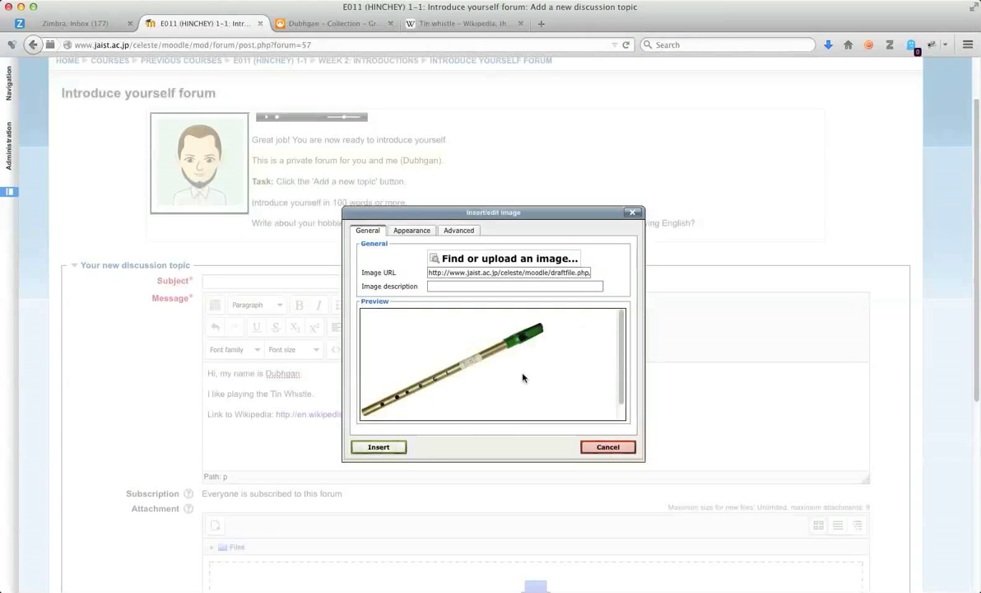
pyautogui.click(385, 447)
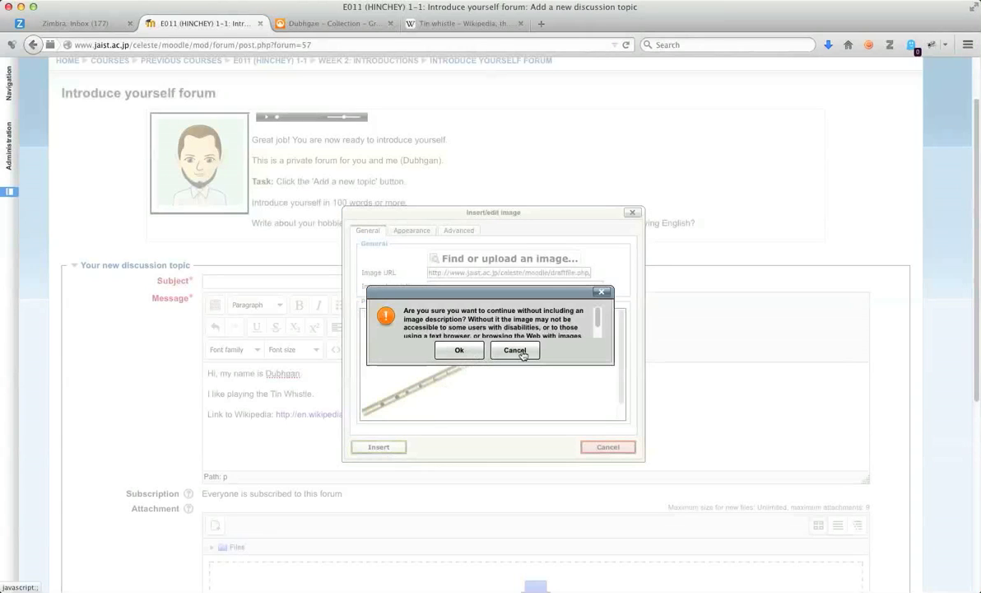
pyautogui.click(456, 351)
# Resize the tin whistle image by its corner handle to about 167 x 111 pixels
pyautogui.click(335, 422)
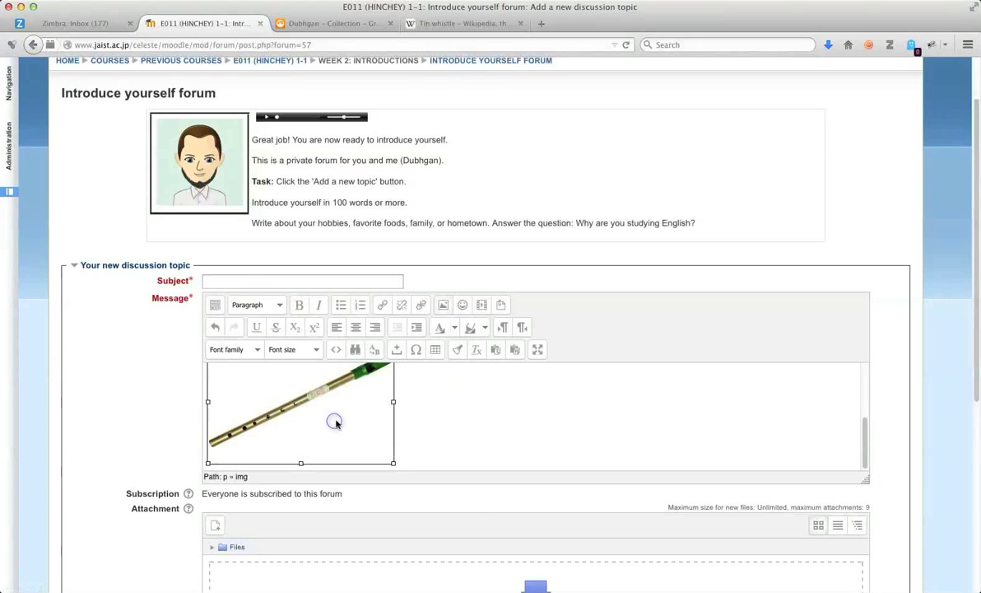
pyautogui.moveTo(394, 463); pyautogui.dragTo(332, 408)
pyautogui.click(573, 416)
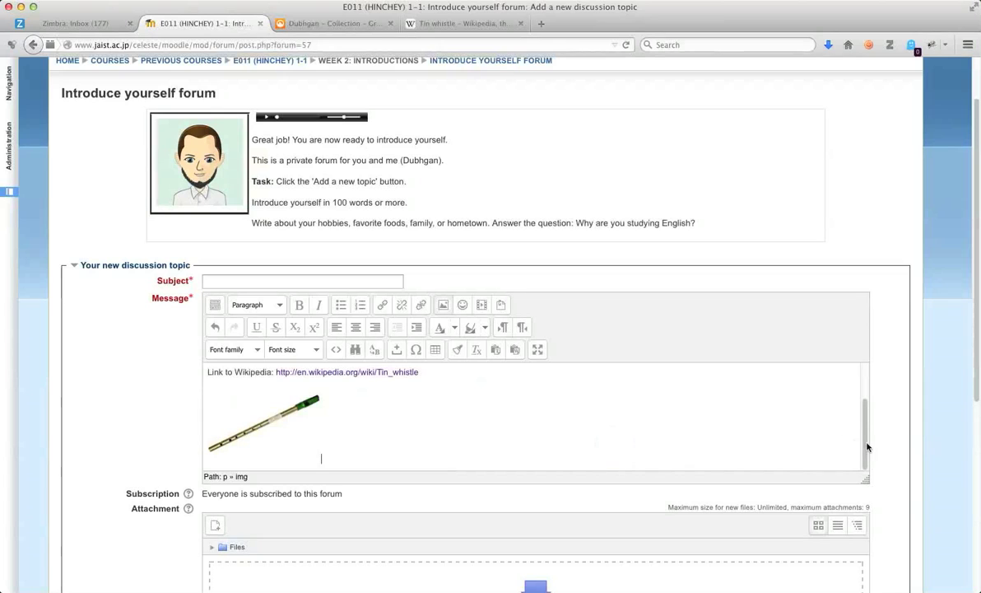
pyautogui.scroll(3, 864, 450)
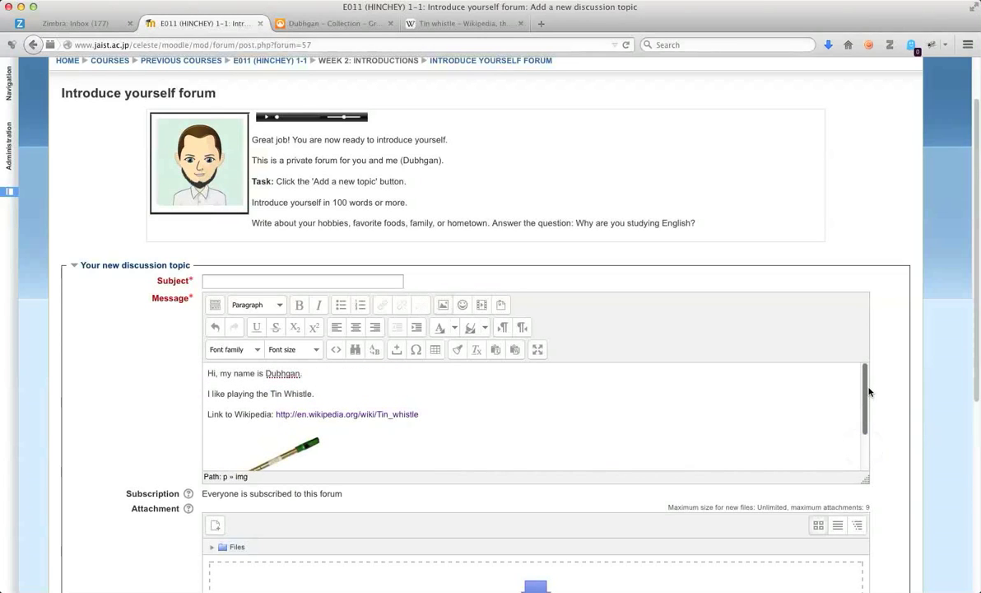
# Review the Tin Whistle line, then check the message's HTML source and apply it with Update
pyautogui.moveTo(323, 397); pyautogui.dragTo(202, 398)
pyautogui.click(437, 316)
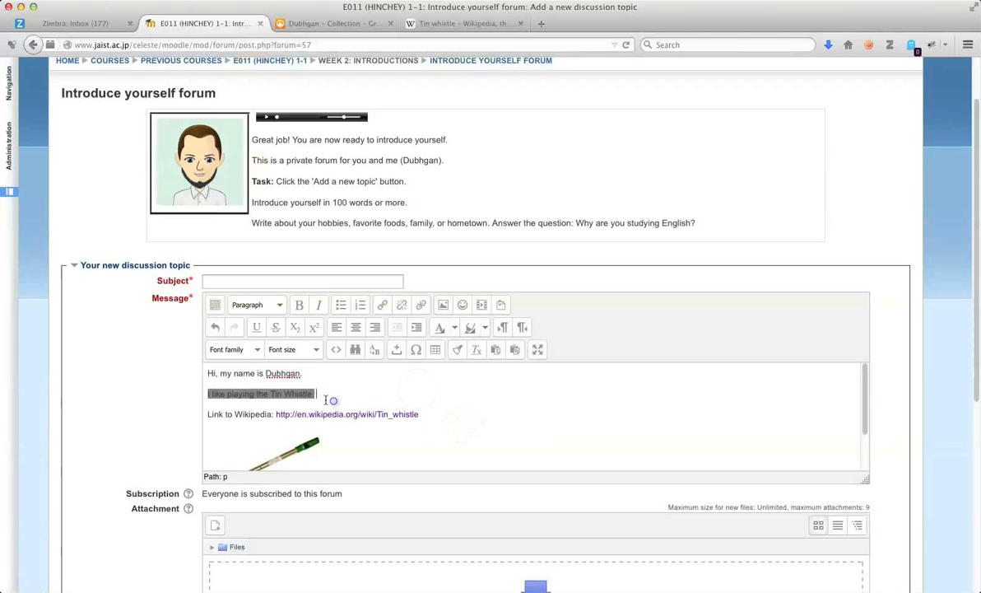
pyautogui.click(311, 374)
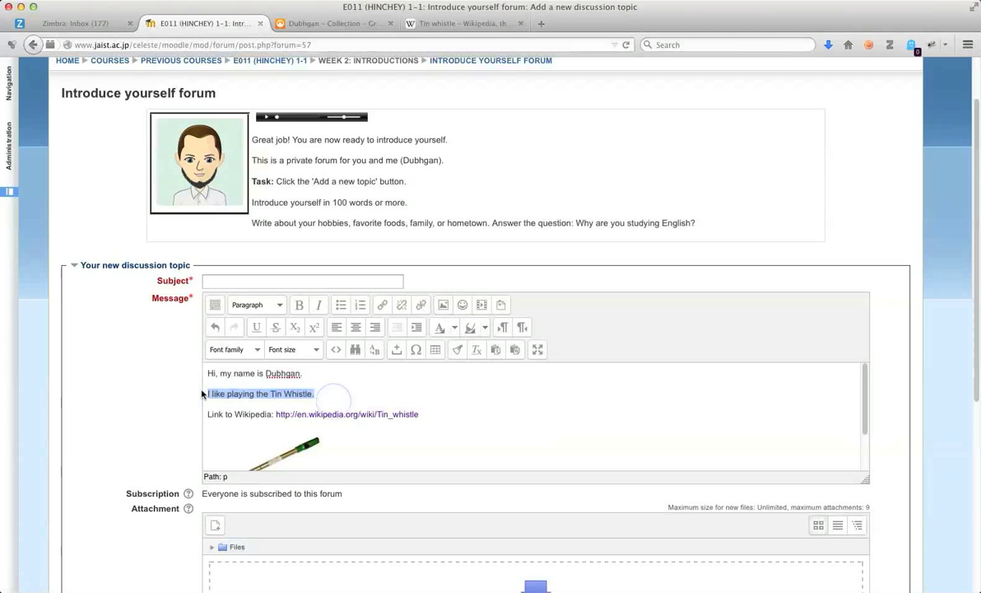
pyautogui.click(466, 391)
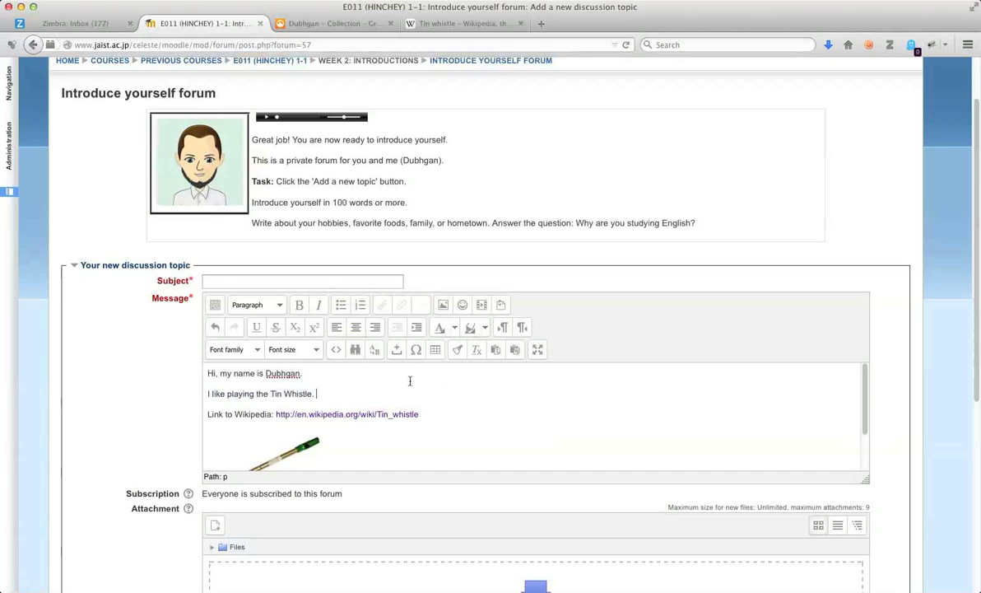
pyautogui.click(336, 349)
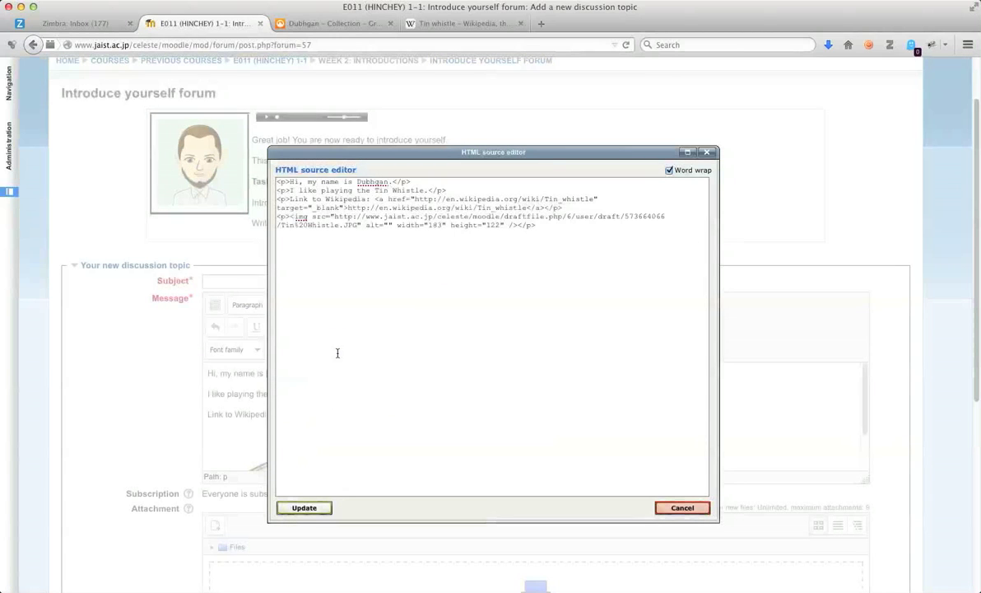
pyautogui.click(303, 507)
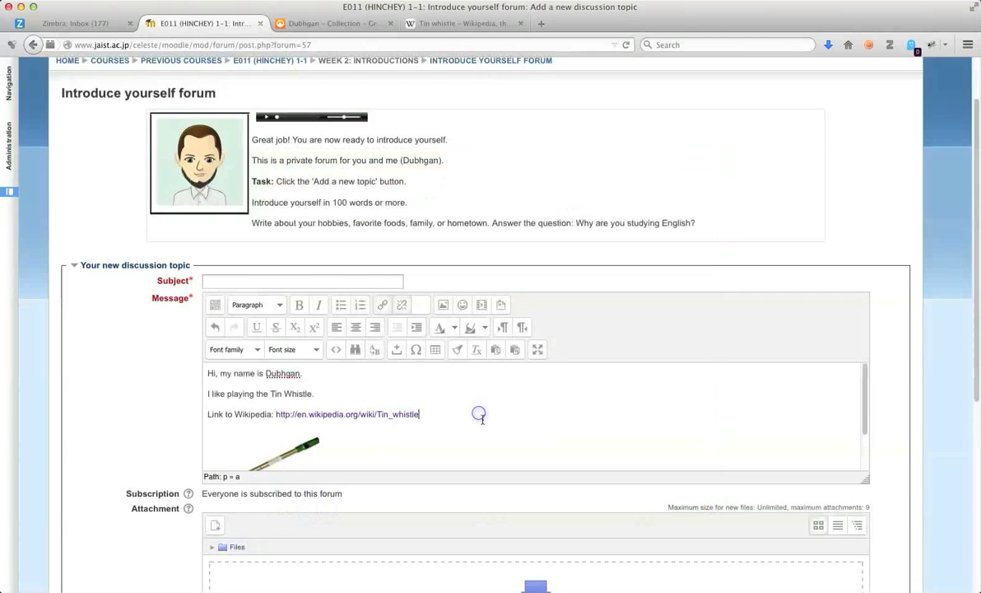
pyautogui.scroll(-3, 860, 409)
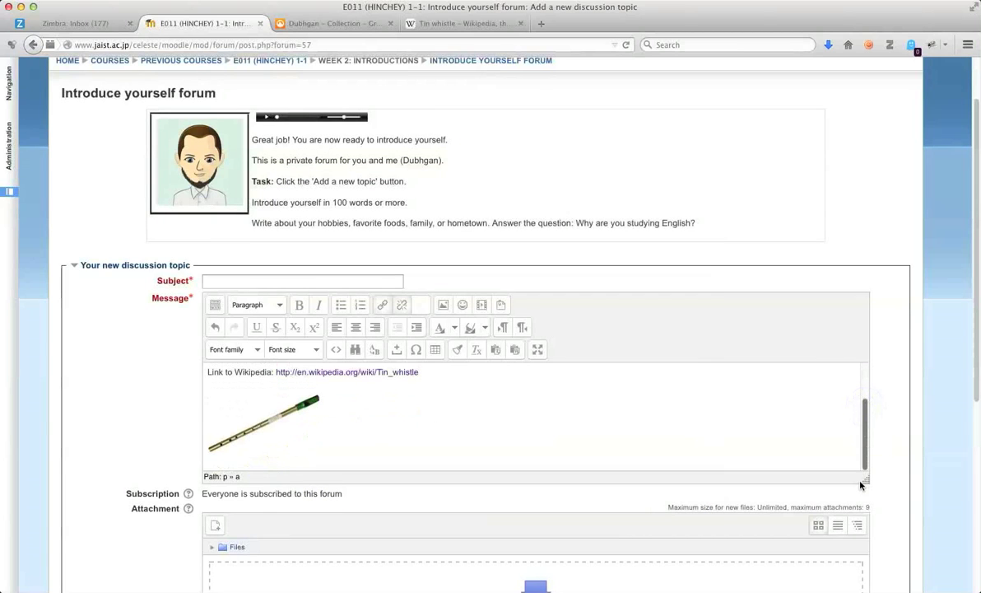
# Enter the poster's first name as the discussion subject
pyautogui.click(246, 280)
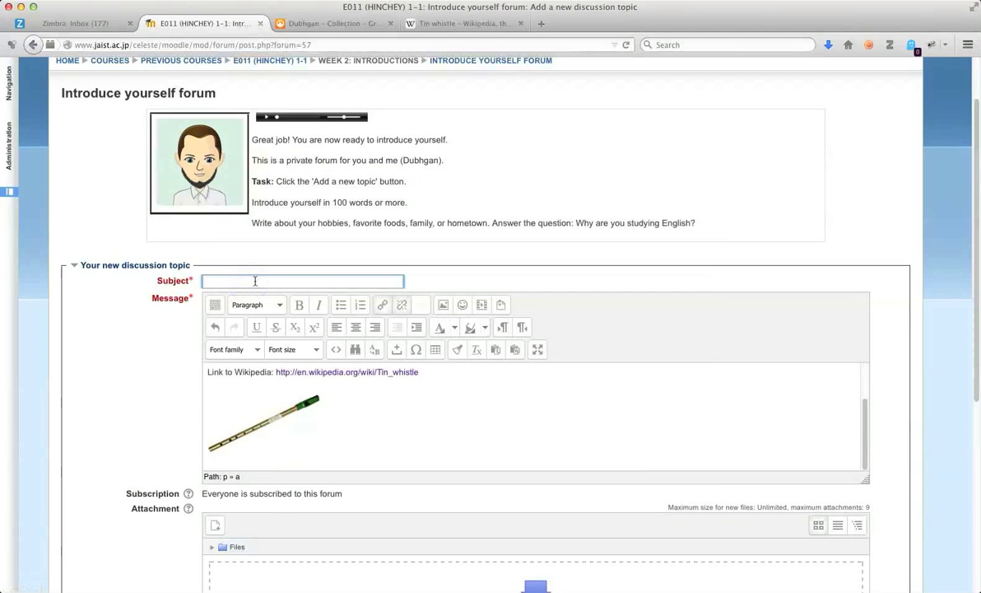
pyautogui.write('Dubhgan')
pyautogui.moveTo(975, 350); pyautogui.dragTo(979, 428)
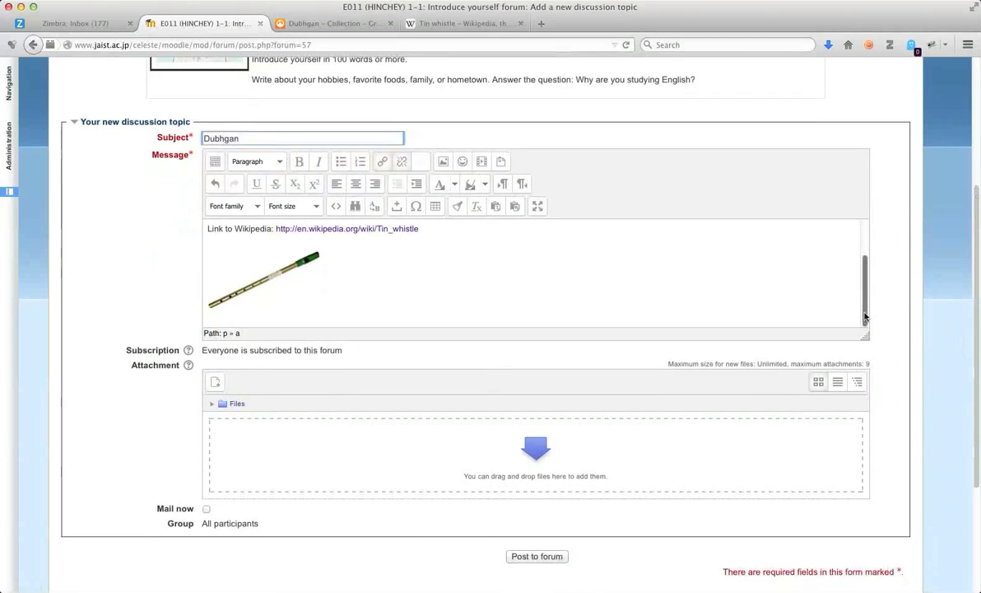
pyautogui.scroll(3, 863, 315)
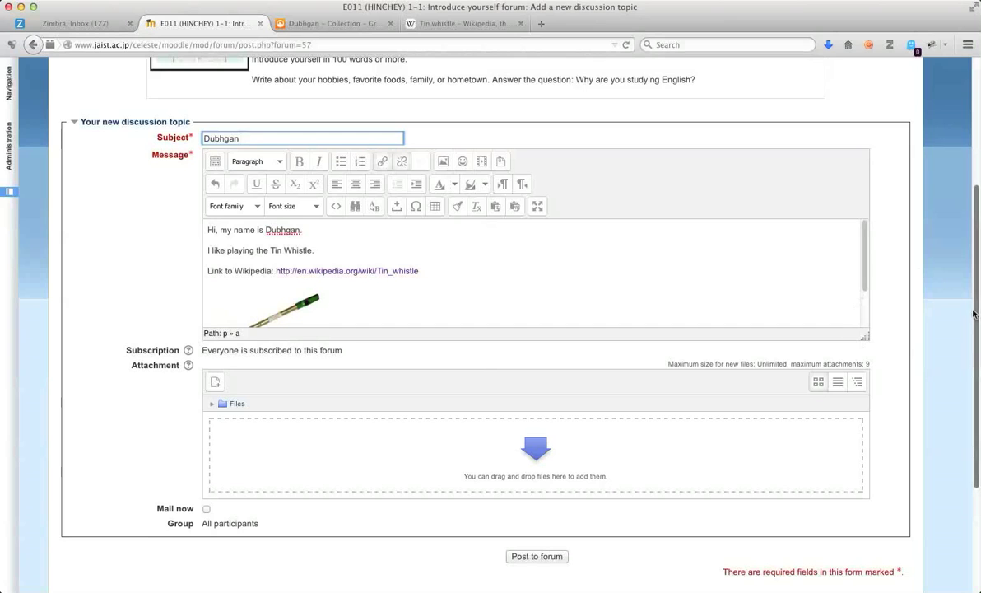
pyautogui.scroll(-3, 903, 289)
# Close the attachment file picker without adding a file, then Post to forum
pyautogui.click(349, 331)
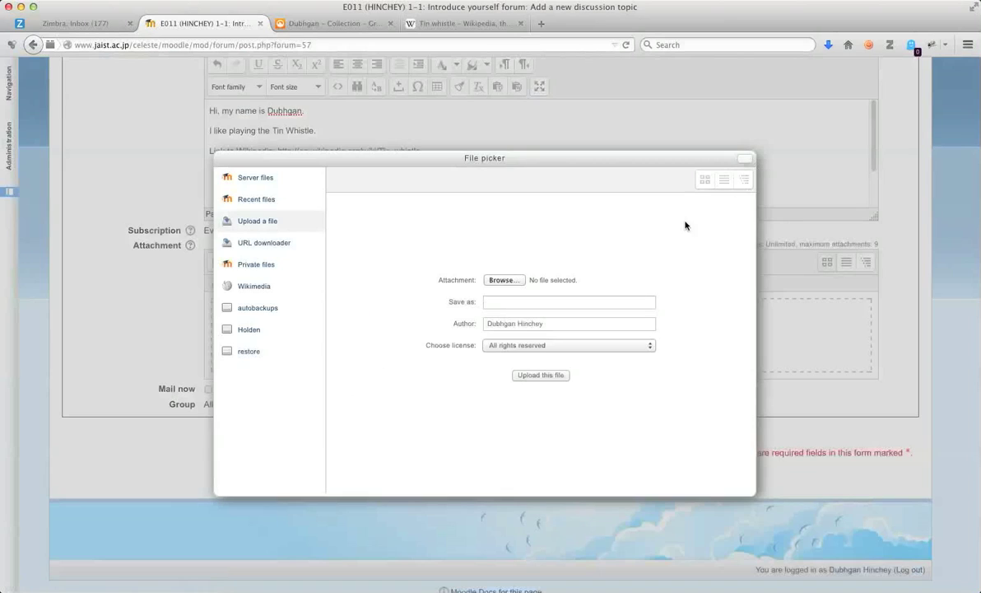
pyautogui.click(745, 160)
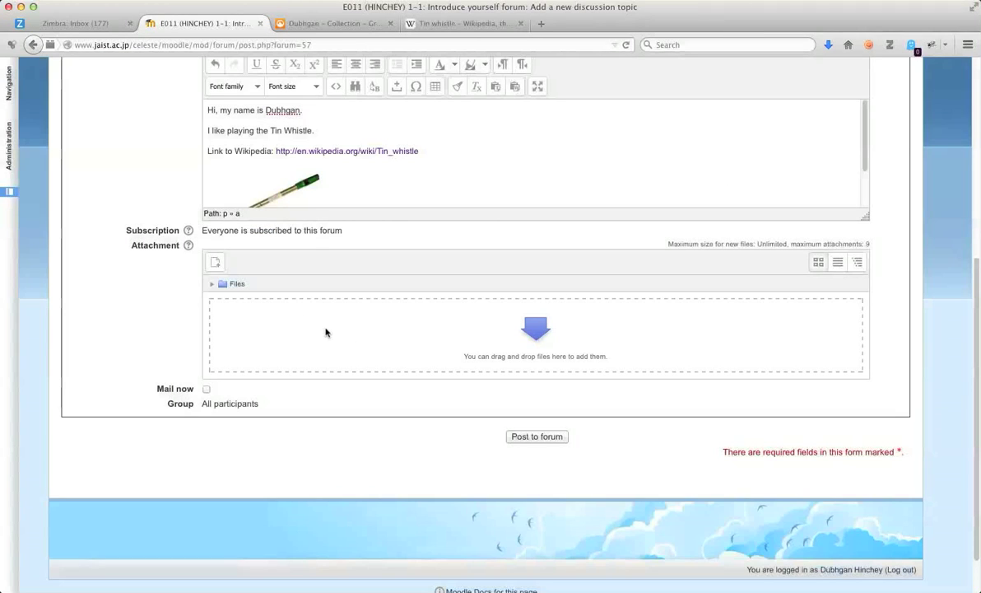
pyautogui.click(558, 437)
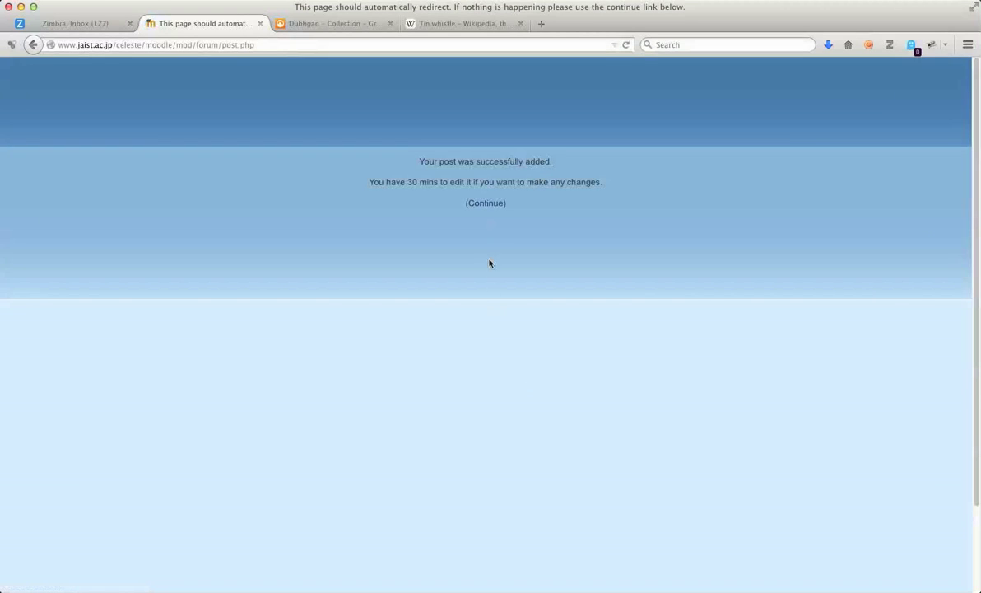
# Continue to the post, check its Wikipedia link, and return to the Introduce yourself forum
pyautogui.click(494, 202)
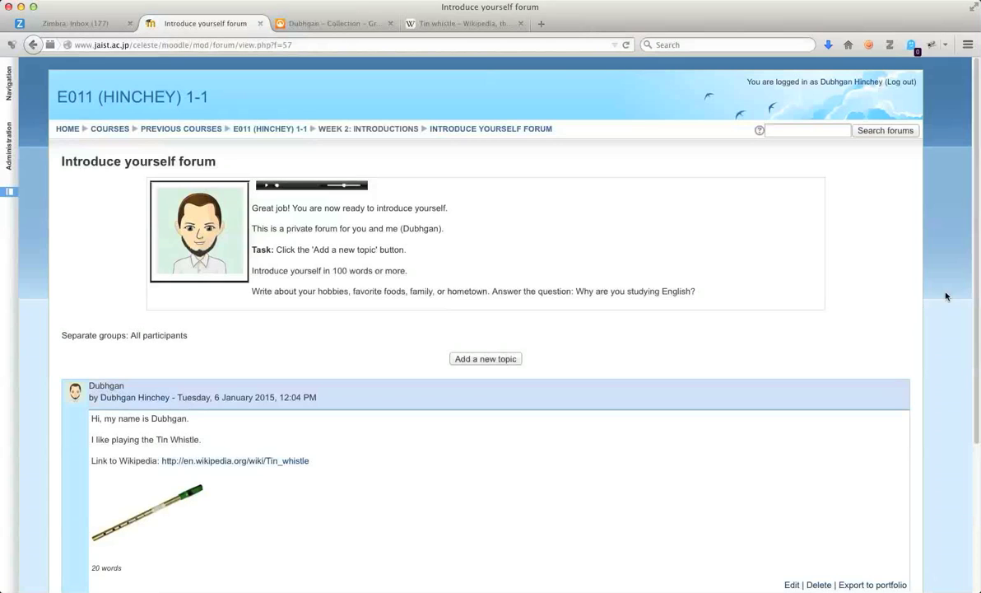
pyautogui.scroll(-2, 291, 419)
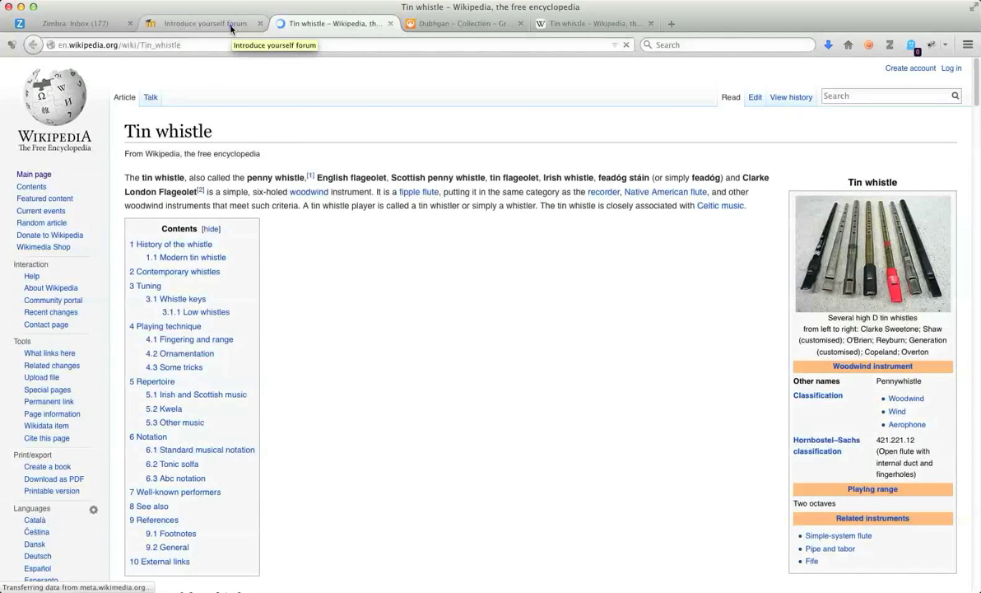
pyautogui.click(231, 29)
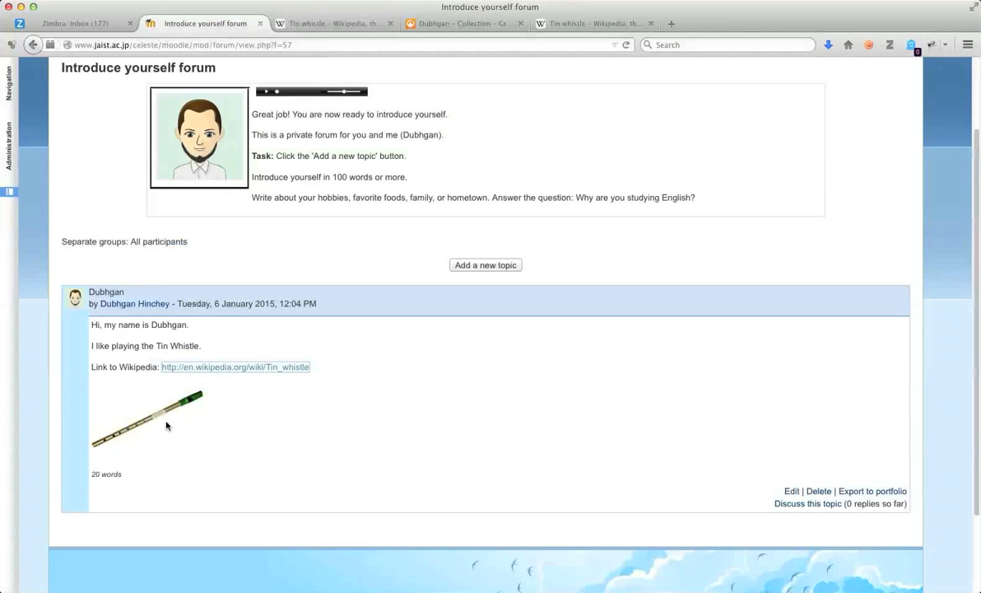